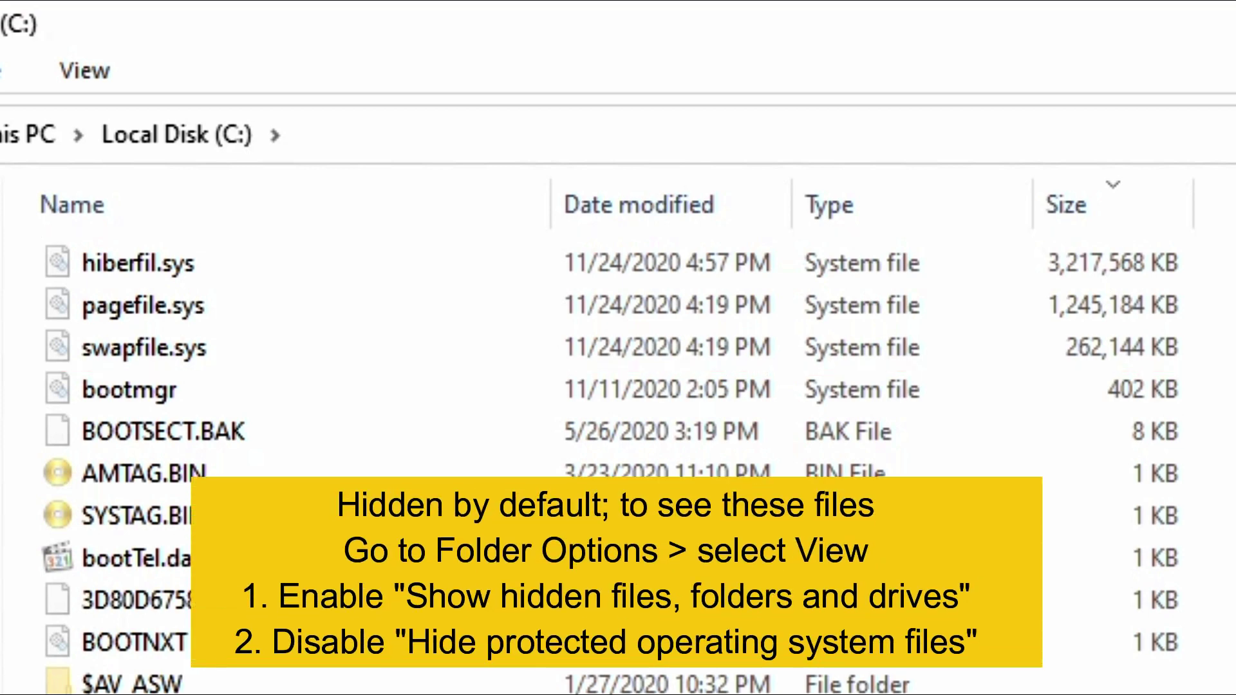
- In Folder Options, show hidden files and stop hiding protected operating system files
click(193, 33)
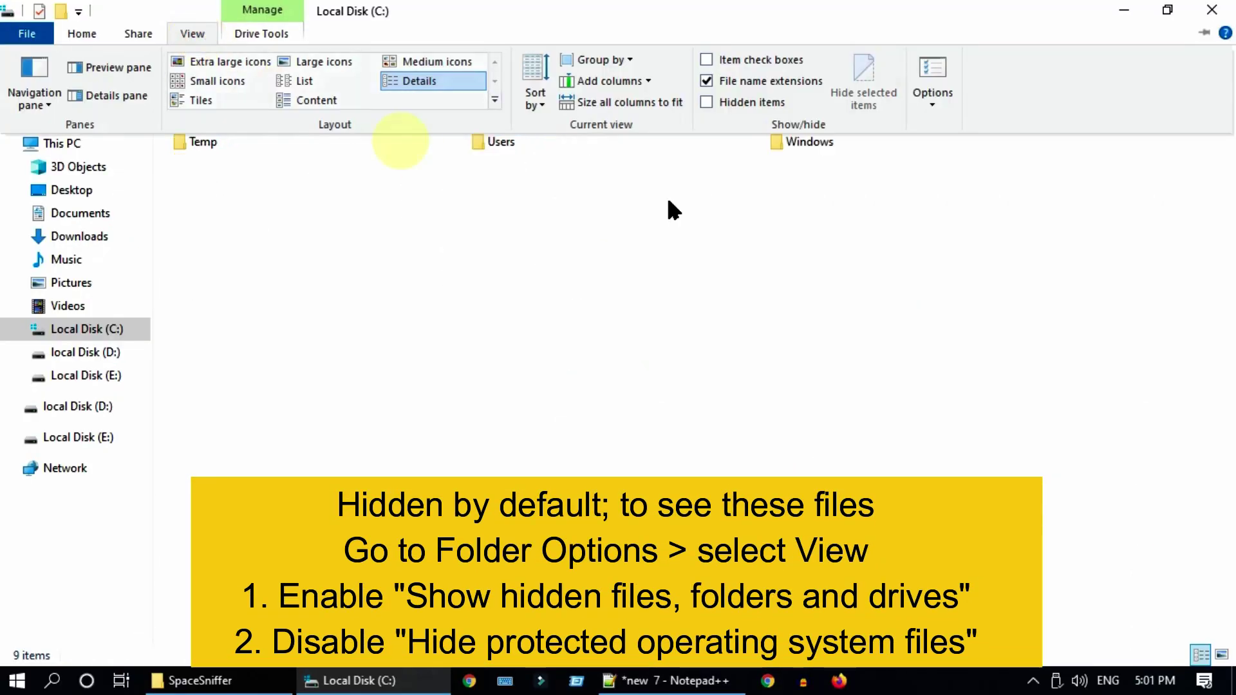
click(937, 89)
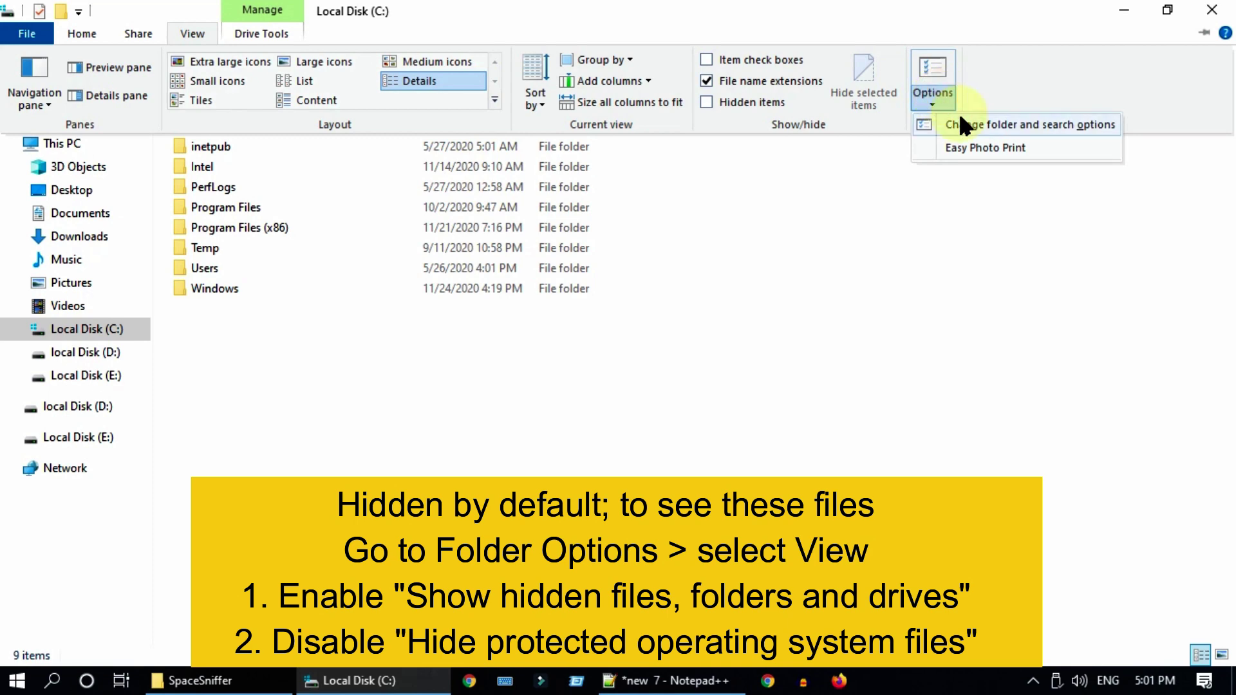
click(986, 123)
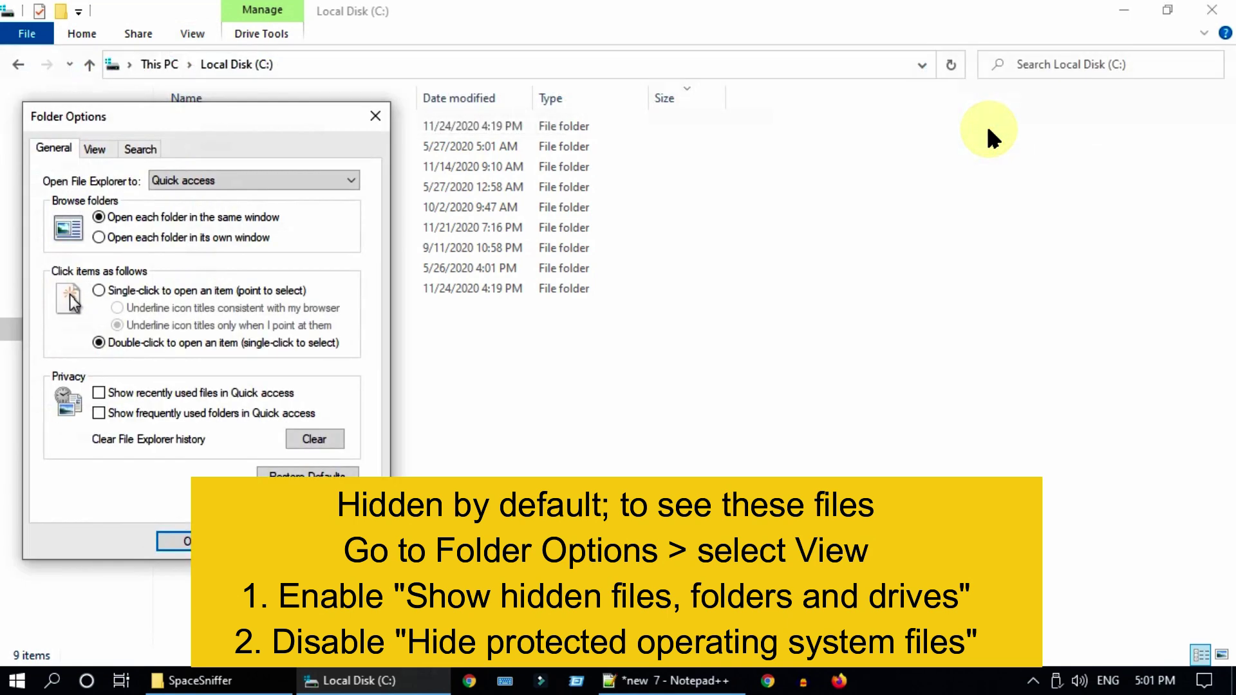
click(90, 152)
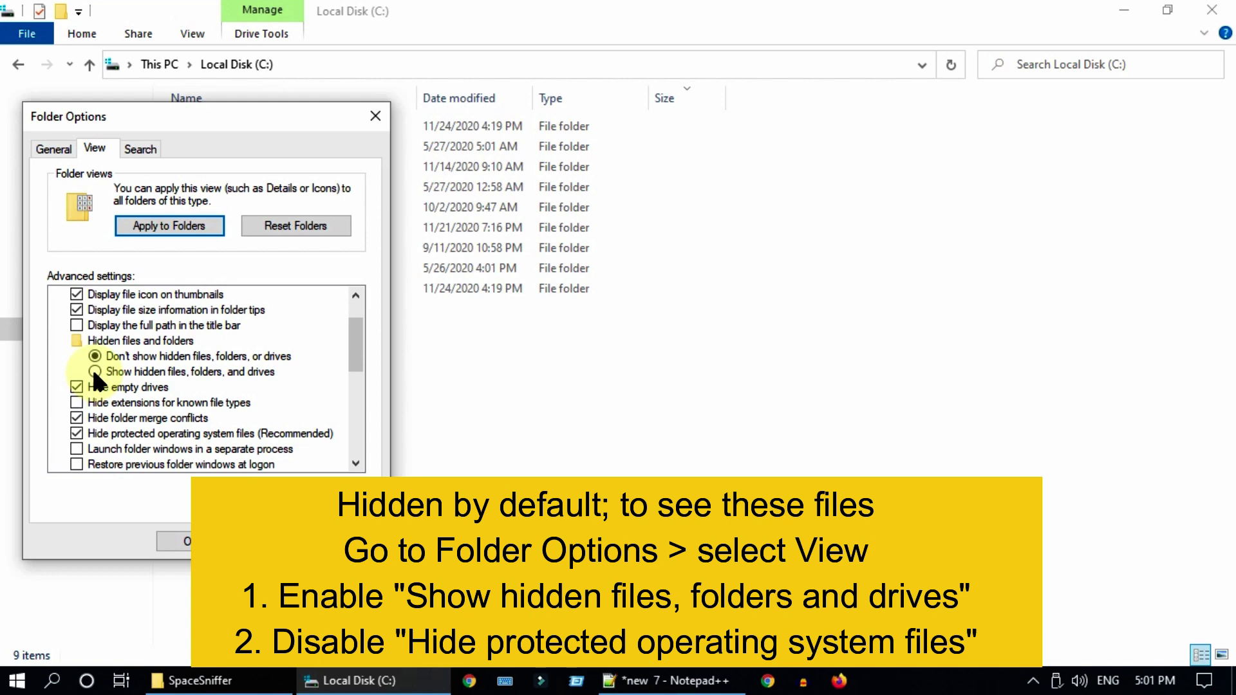
click(94, 372)
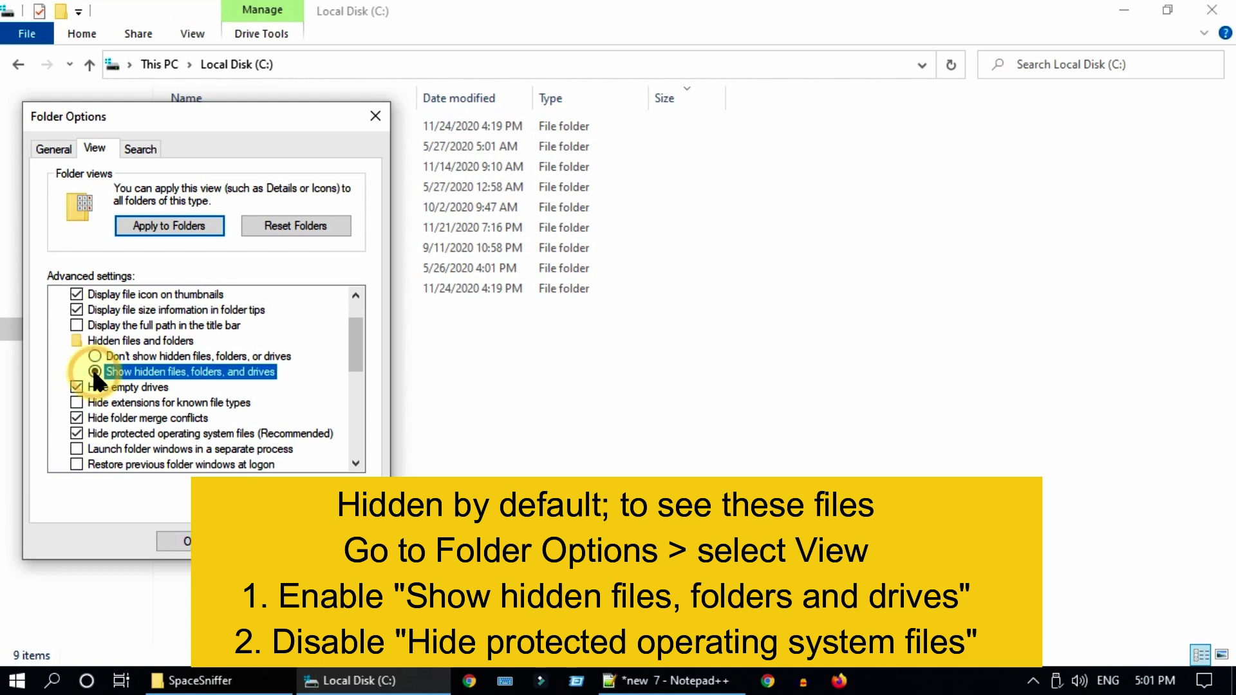
click(78, 433)
click(759, 371)
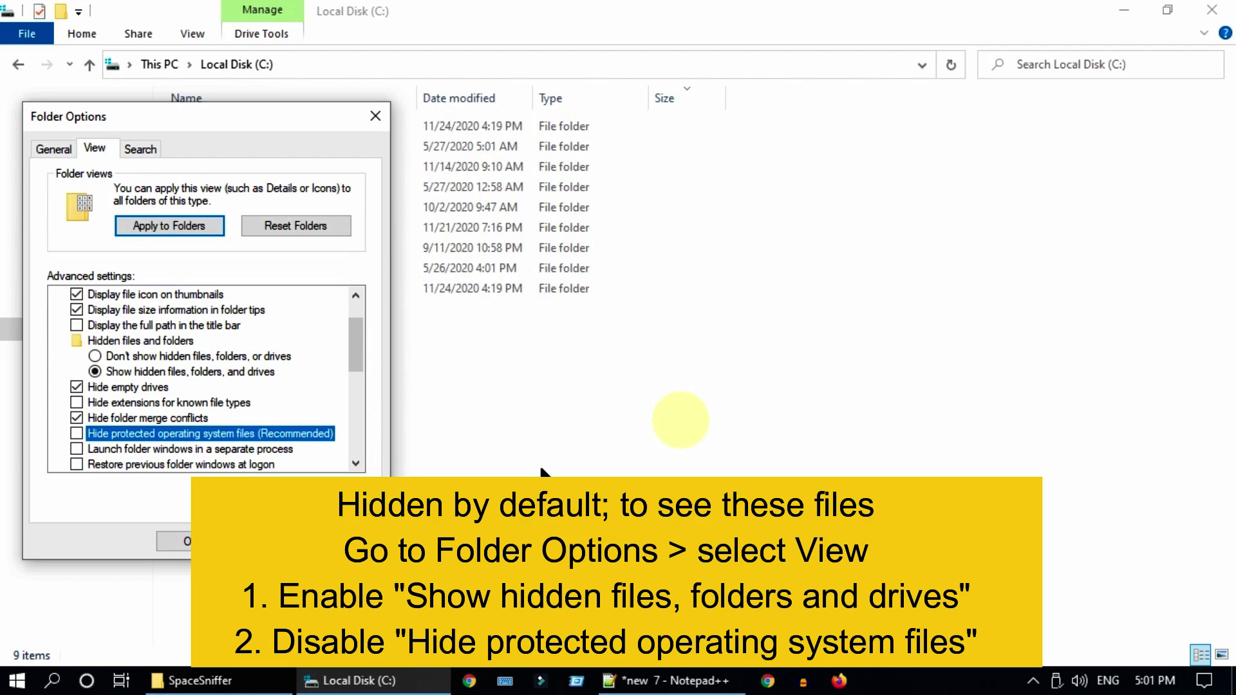
click(194, 540)
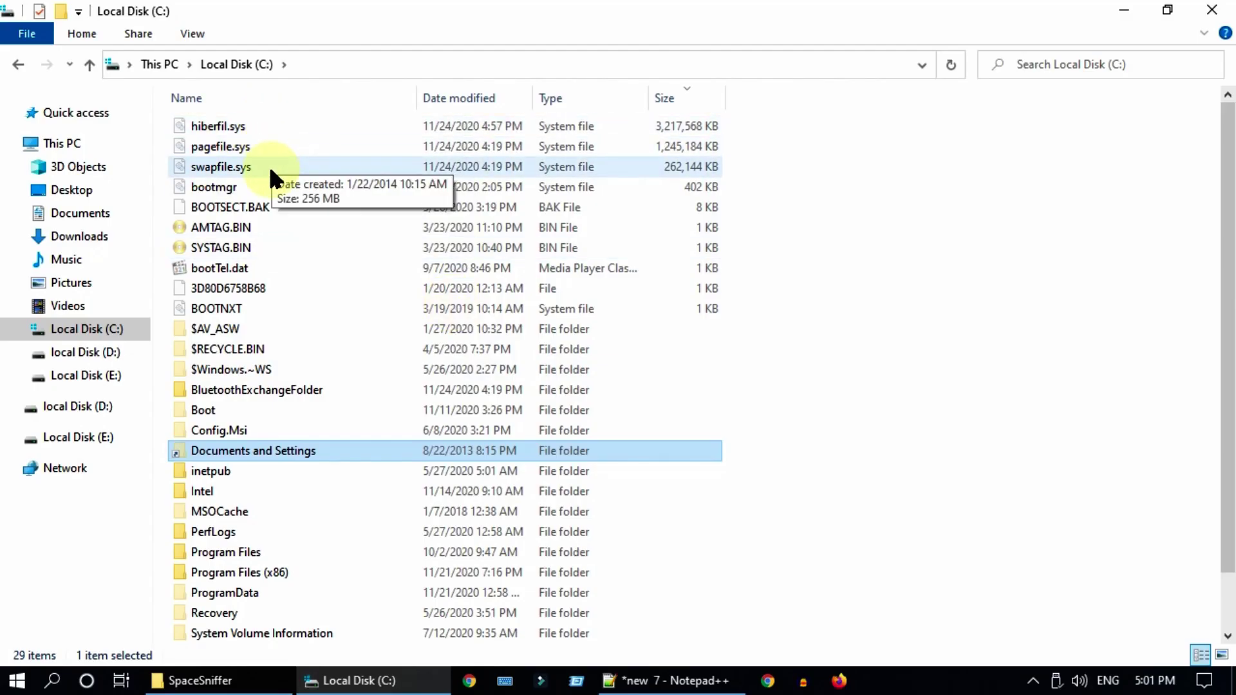
- Launch SpaceSniffer.exe and scan drive C: to map its space usage
click(208, 680)
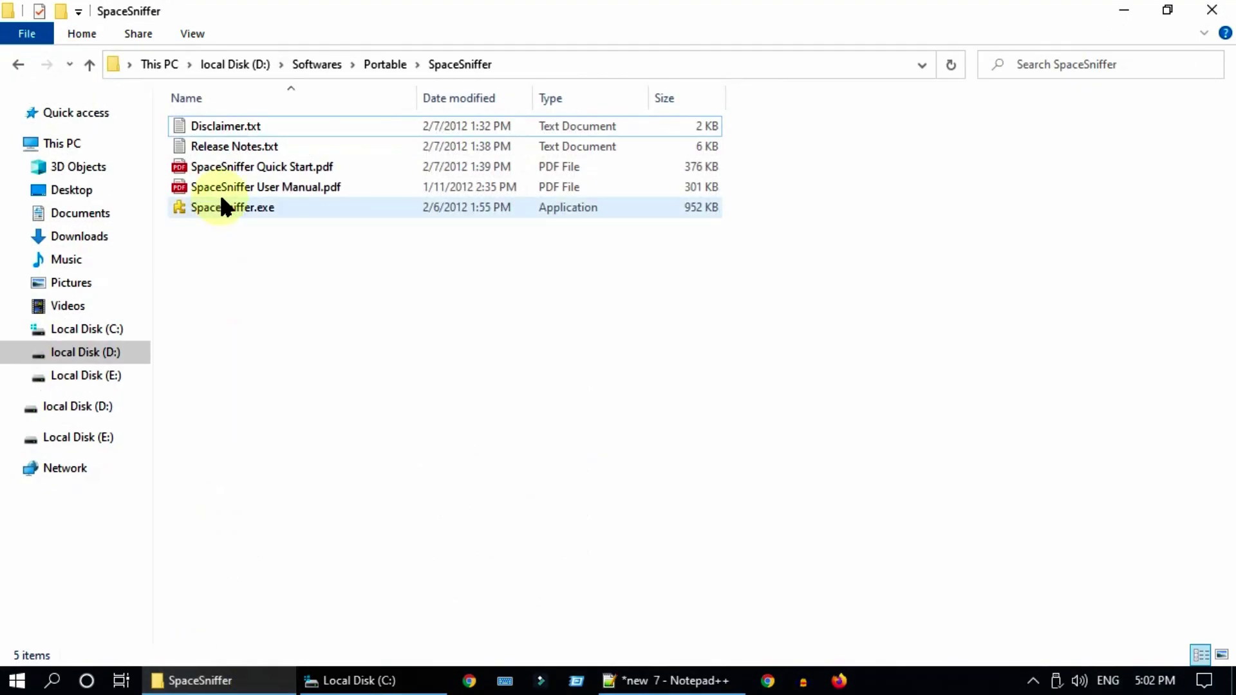
double_click(231, 209)
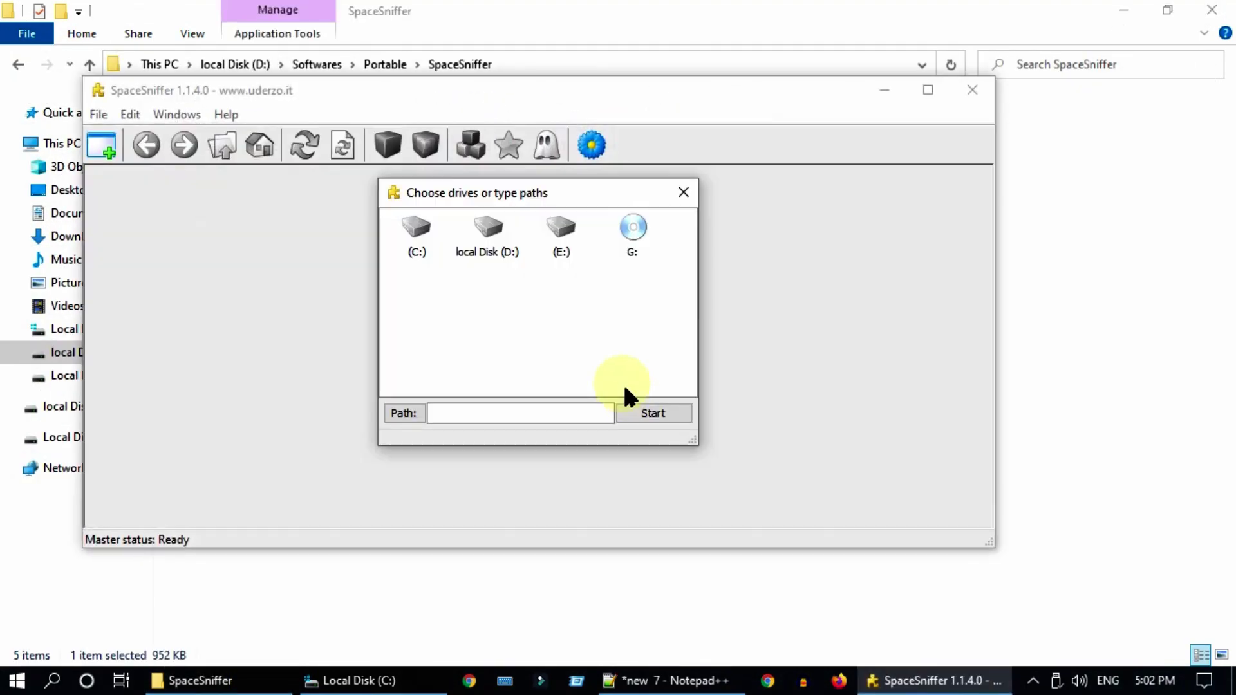
click(415, 238)
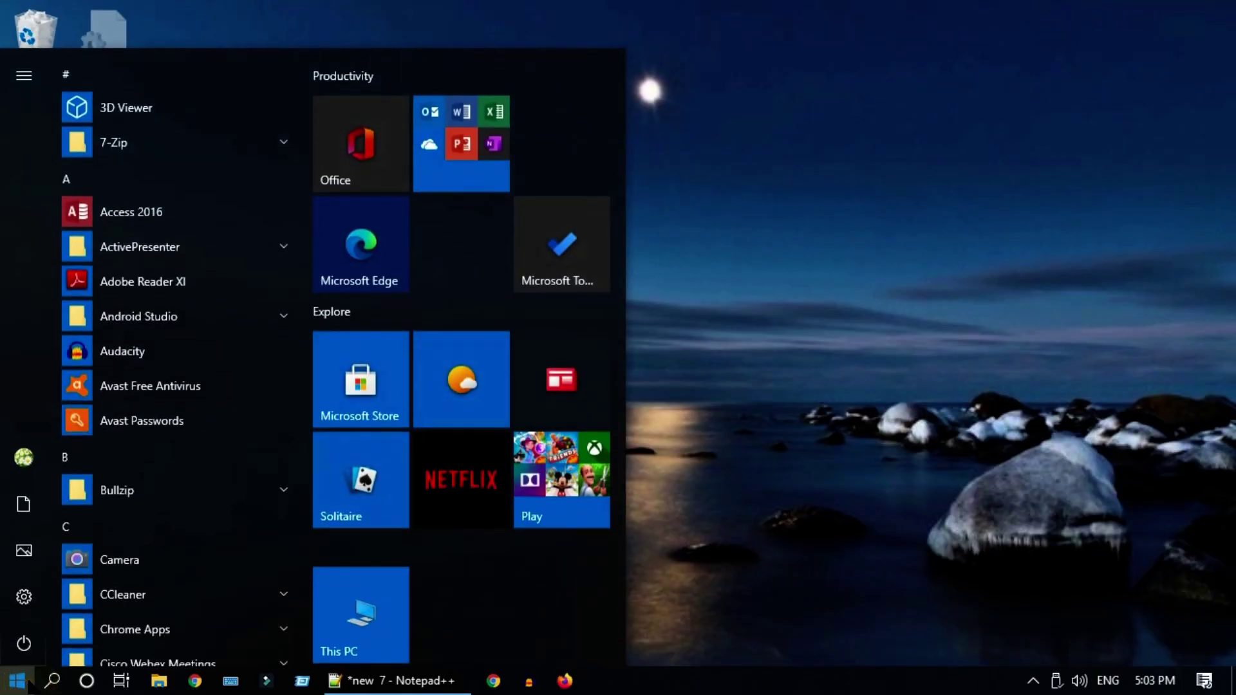
- Open the Start menu power options to see Sleep, Hibernate, Shut down and Restart
click(29, 656)
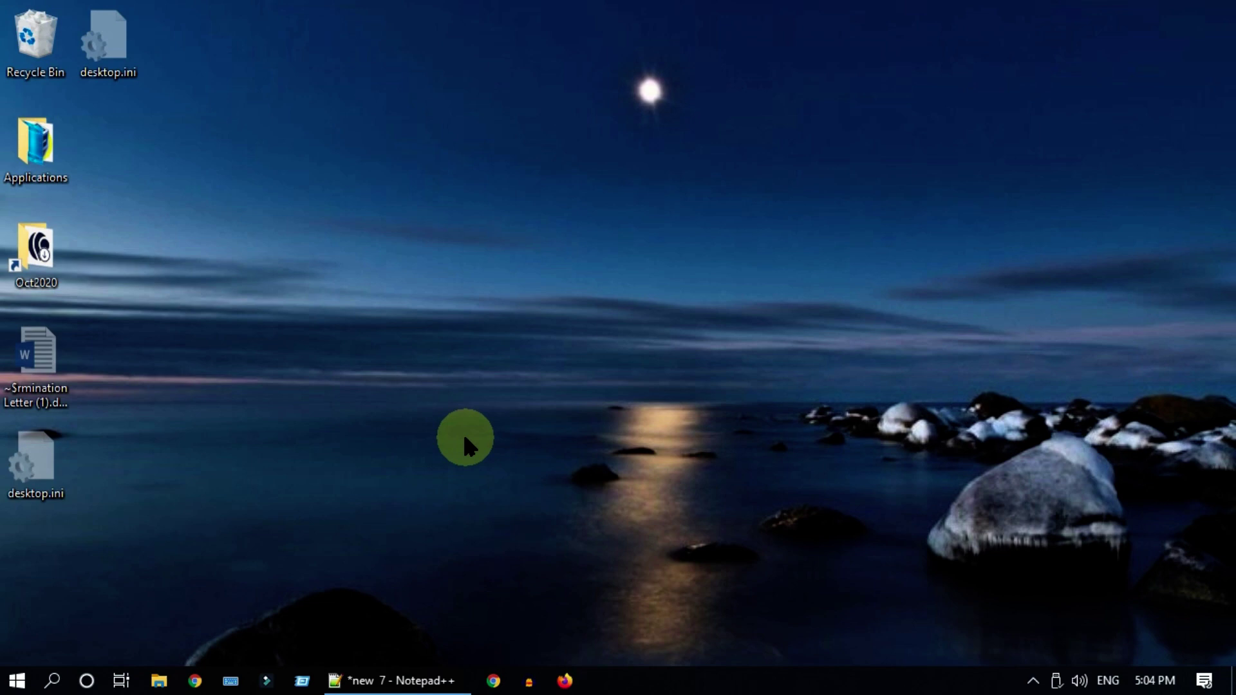
- Run 'powercfg.exe -h off' in a Command Prompt started as administrator from search
click(52, 681)
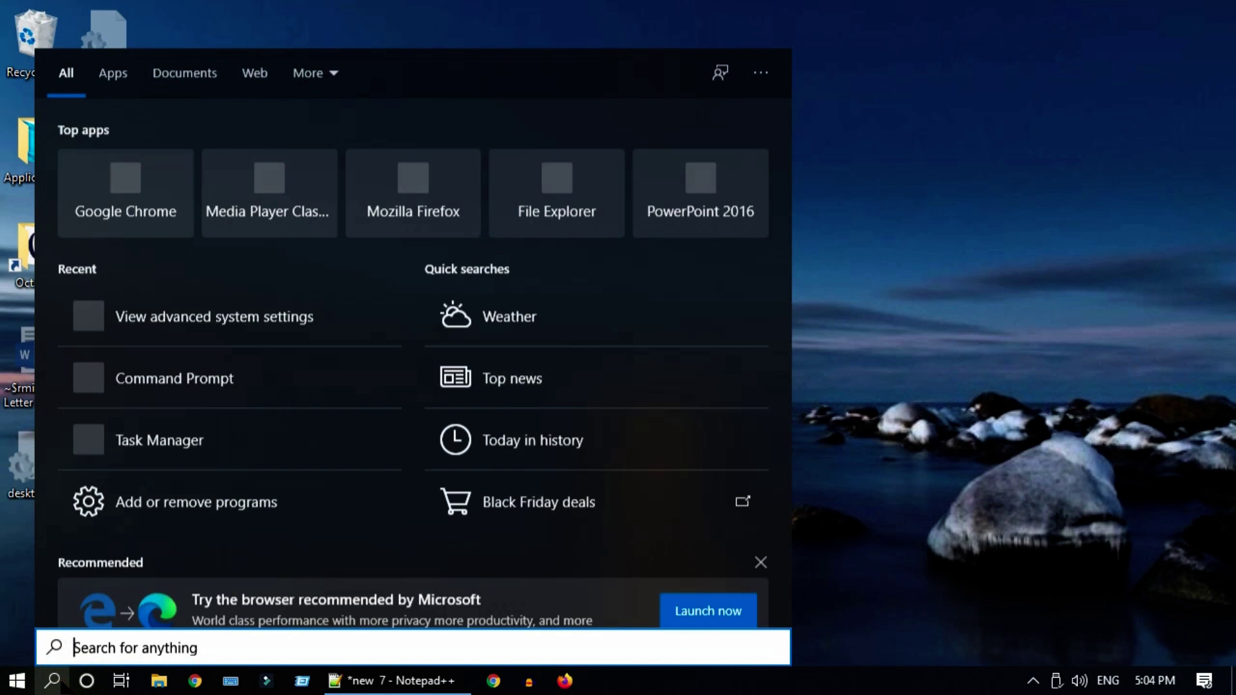
text(command)
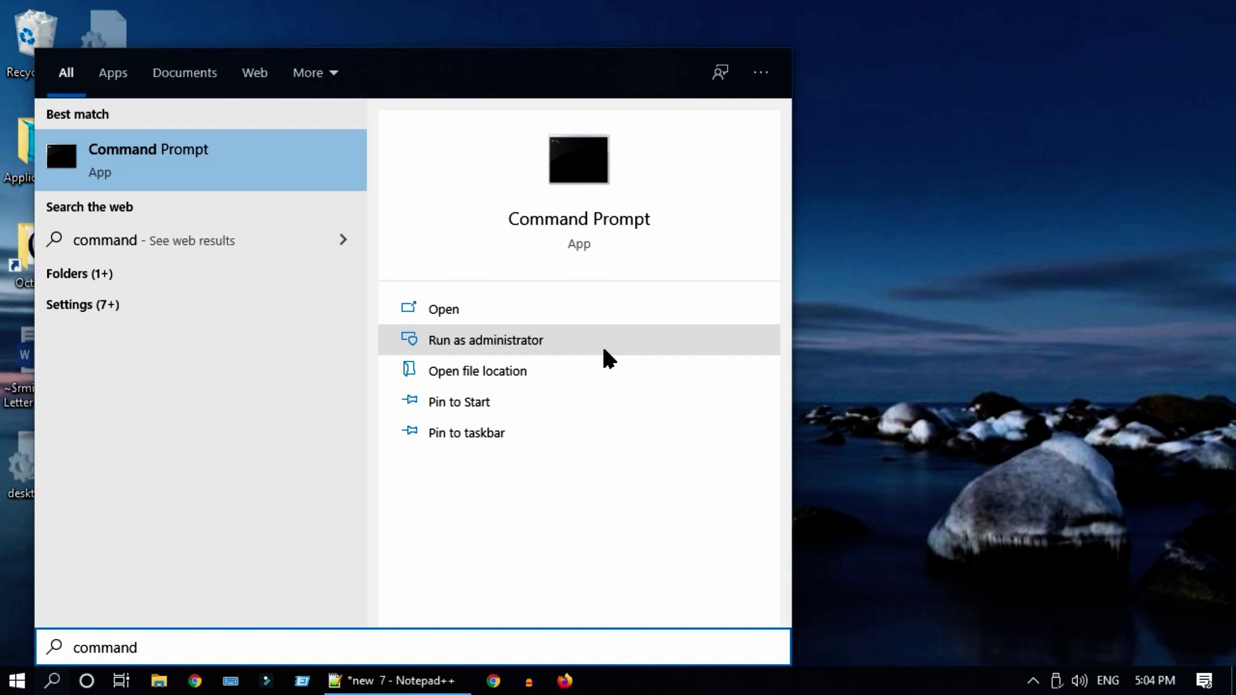
click(605, 357)
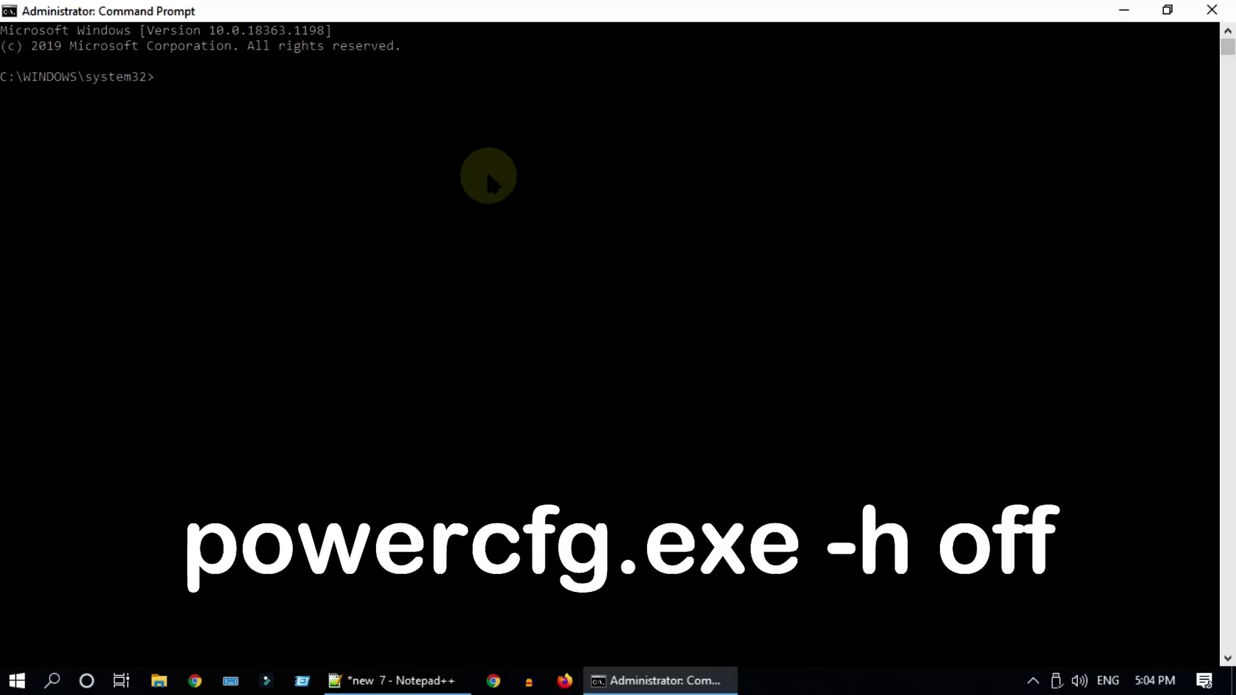
text(powercfg.exe -h off)
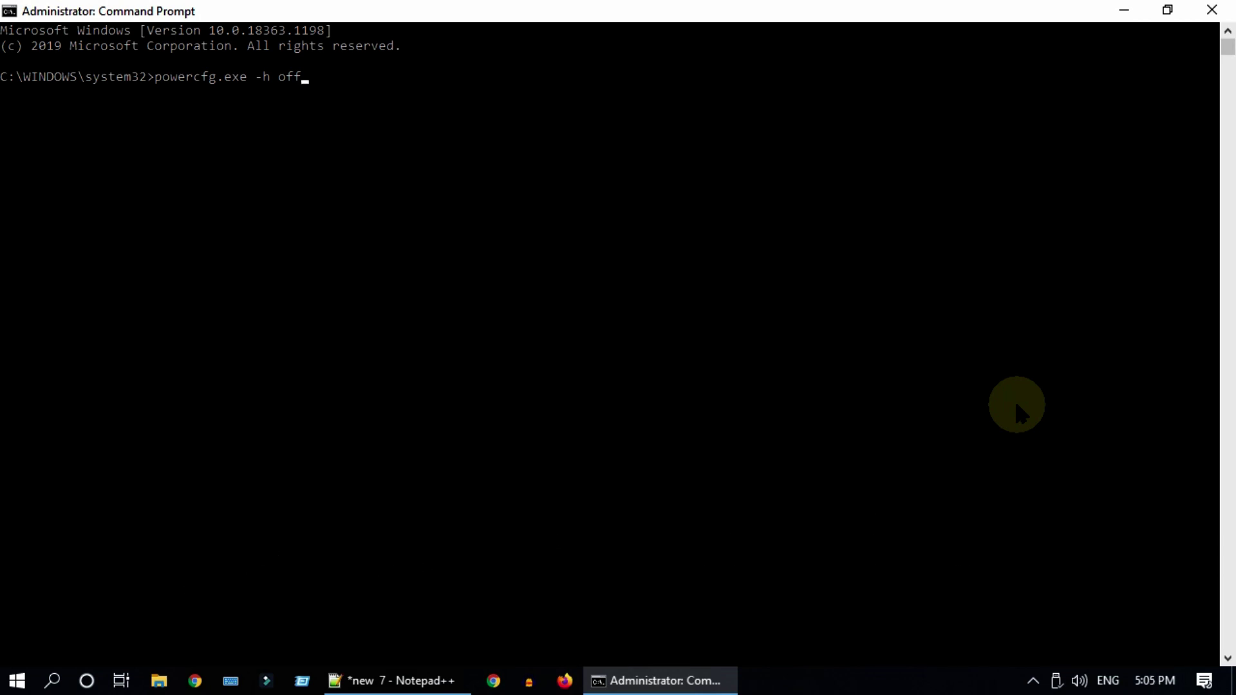
key(Return)
- Confirm Local Disk (C:) shows 28 items without hiberfil.sys, then close File Explorer
click(159, 681)
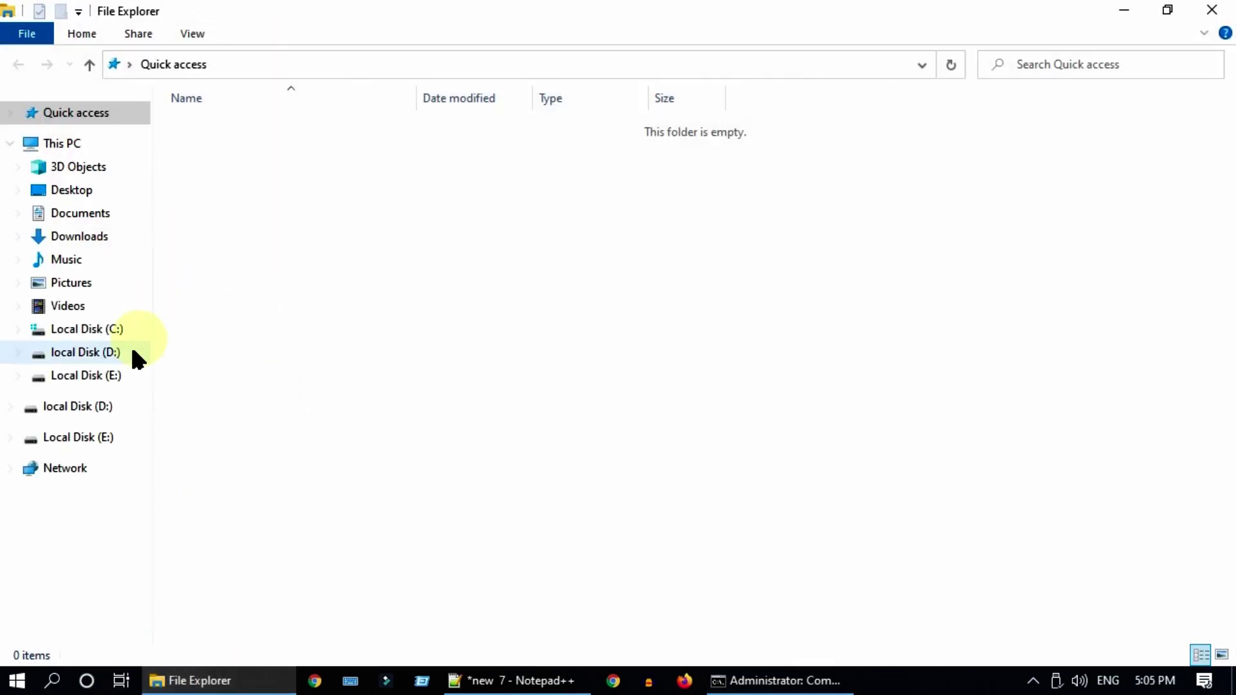
click(97, 329)
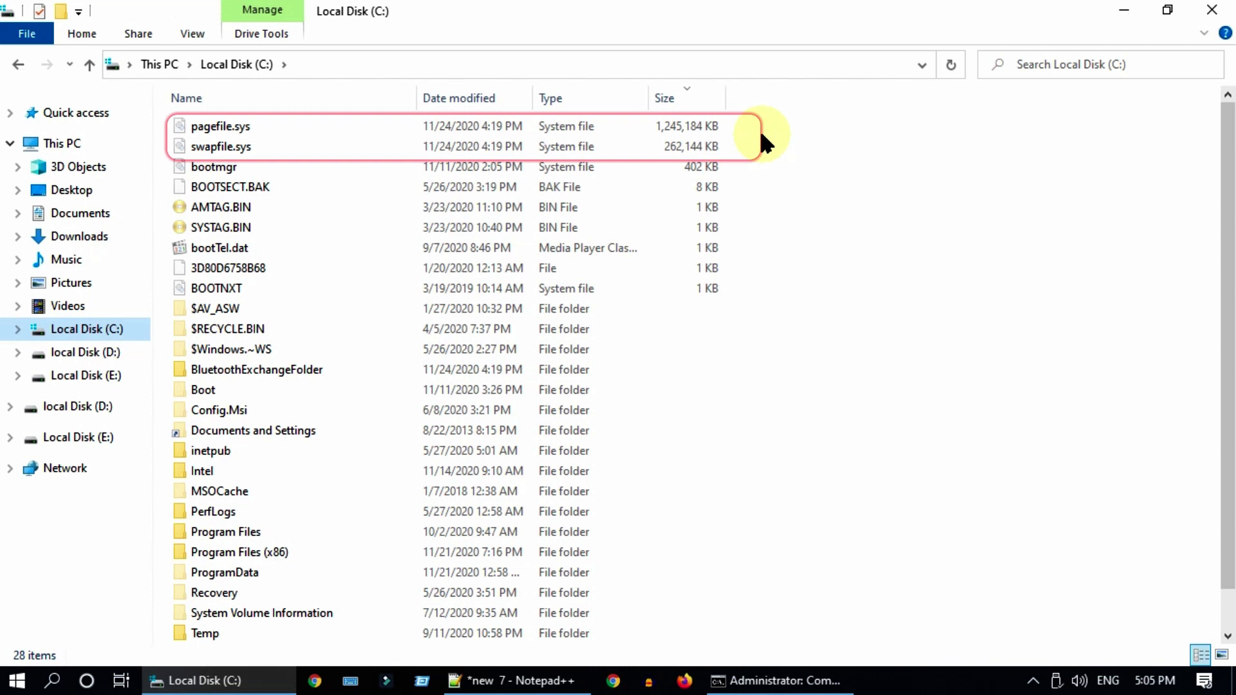
click(1212, 10)
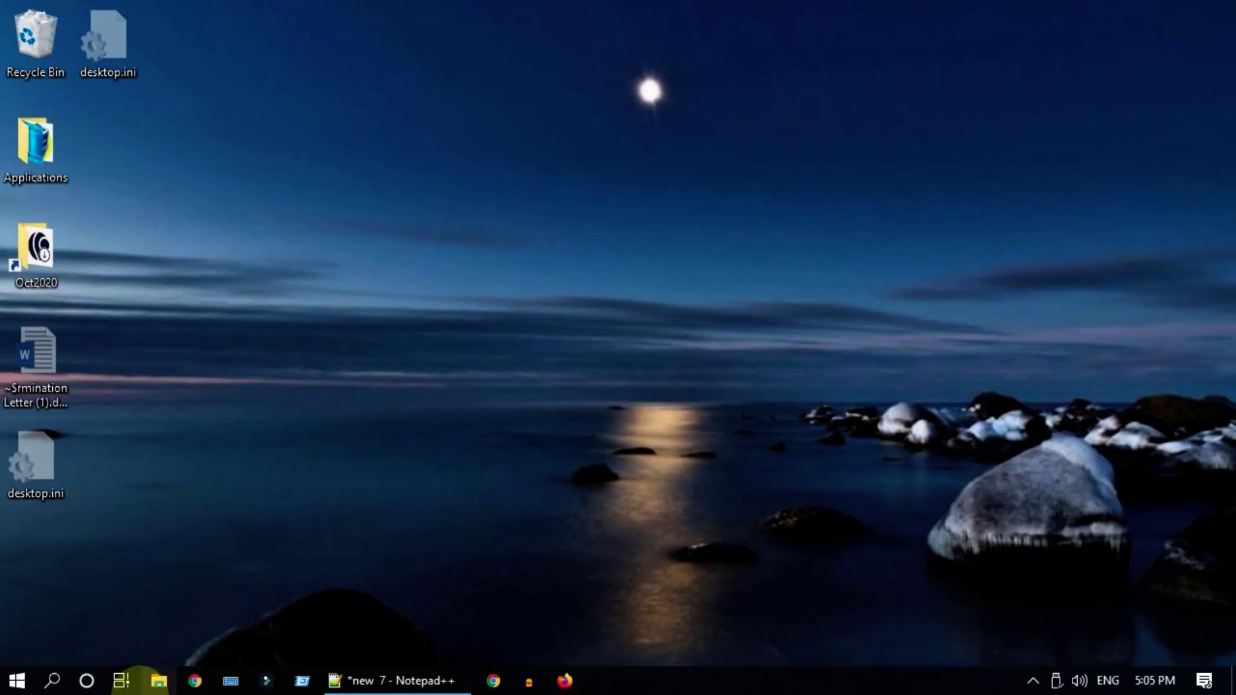
- Search 'advanced' and open System Properties on its Advanced tab
click(52, 681)
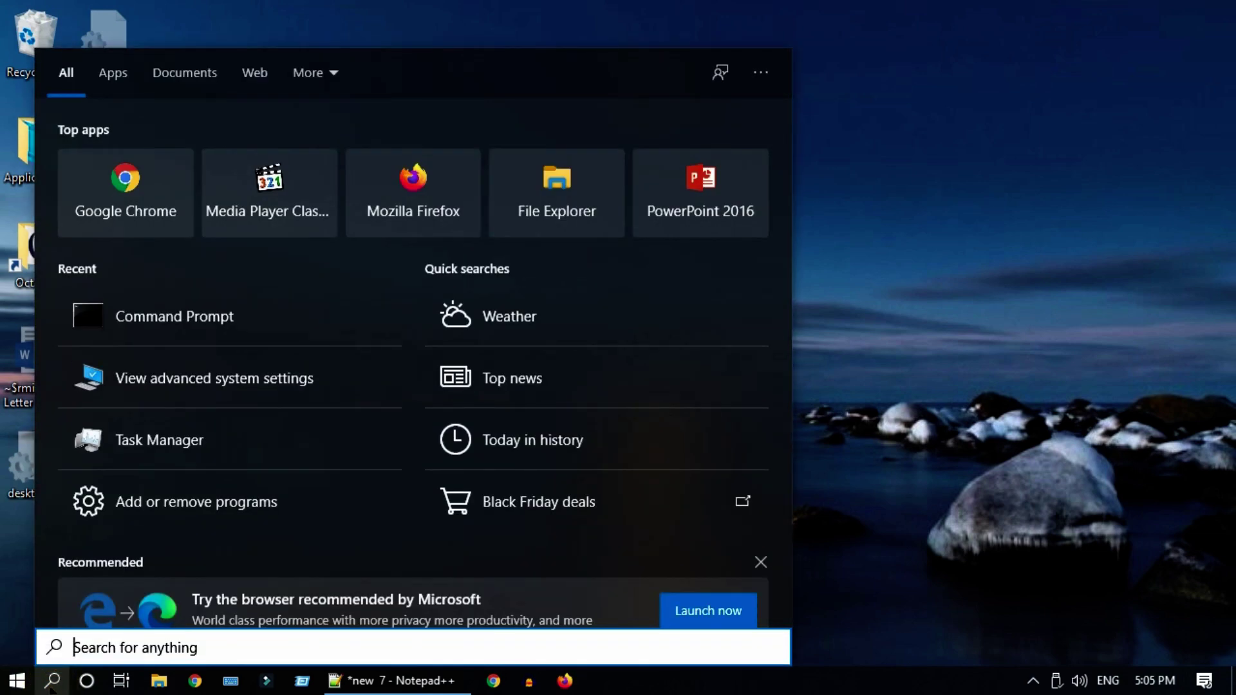
text(advanced)
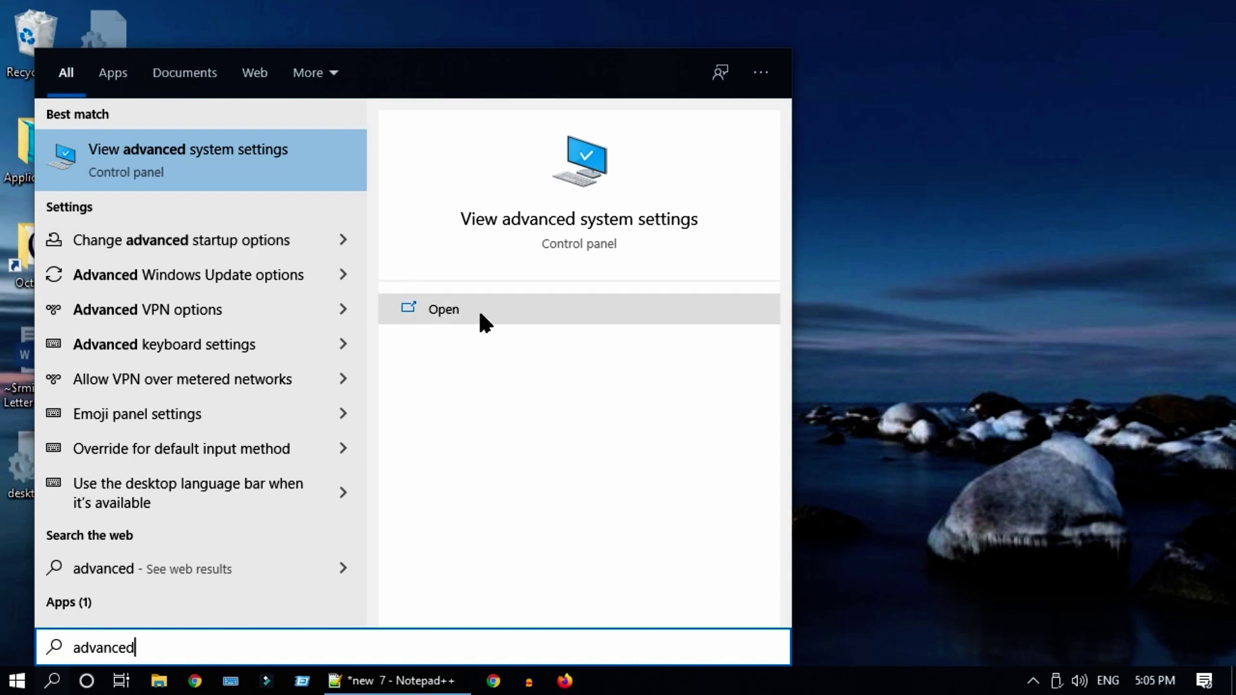
click(478, 309)
click(253, 125)
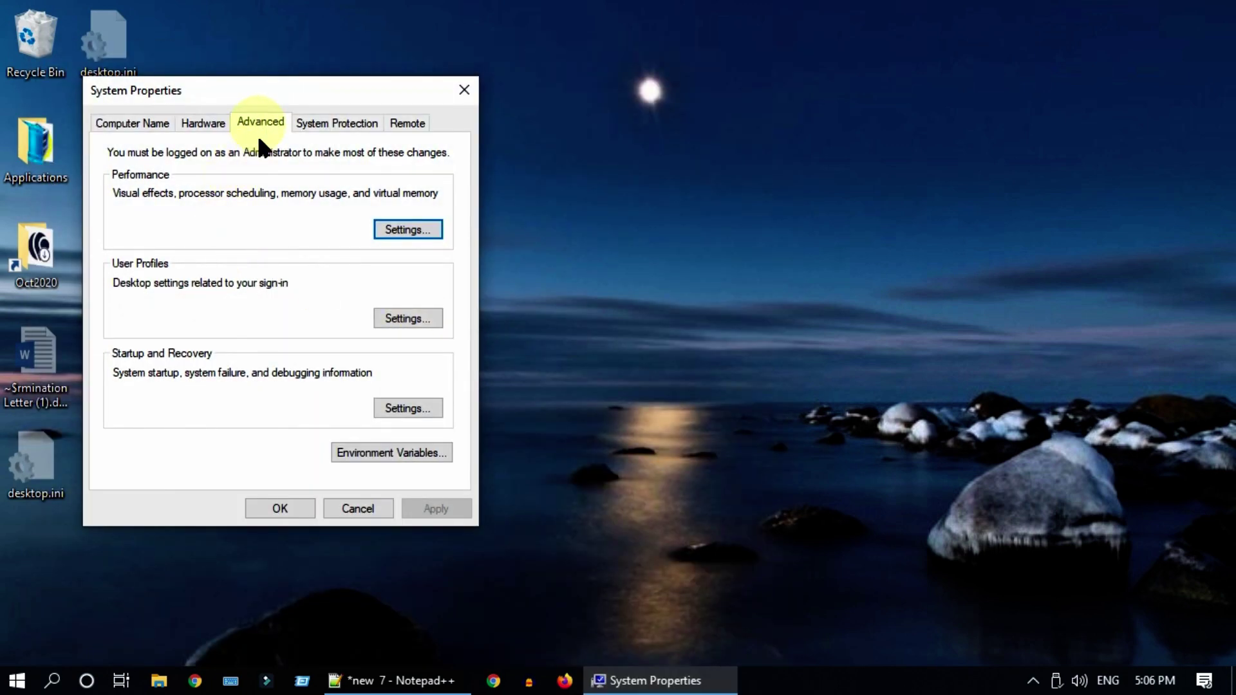
- Open the Virtual Memory dialog from Performance Options' Advanced tab
click(421, 232)
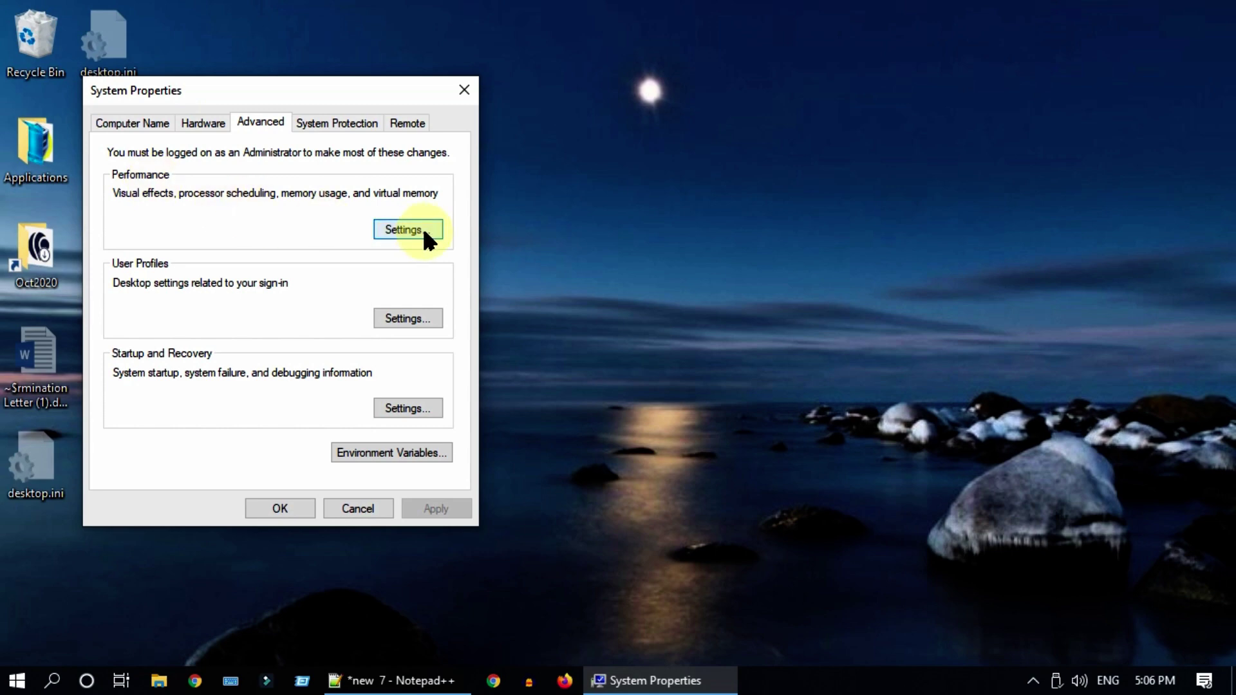
click(422, 232)
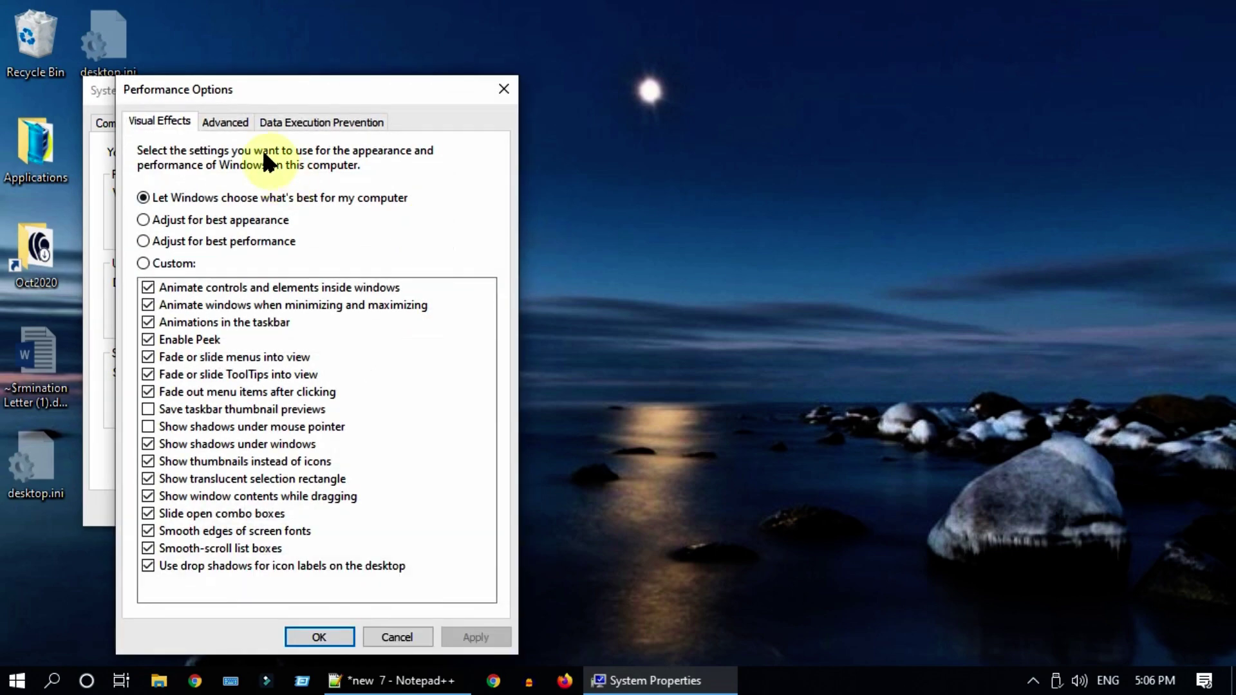
click(243, 131)
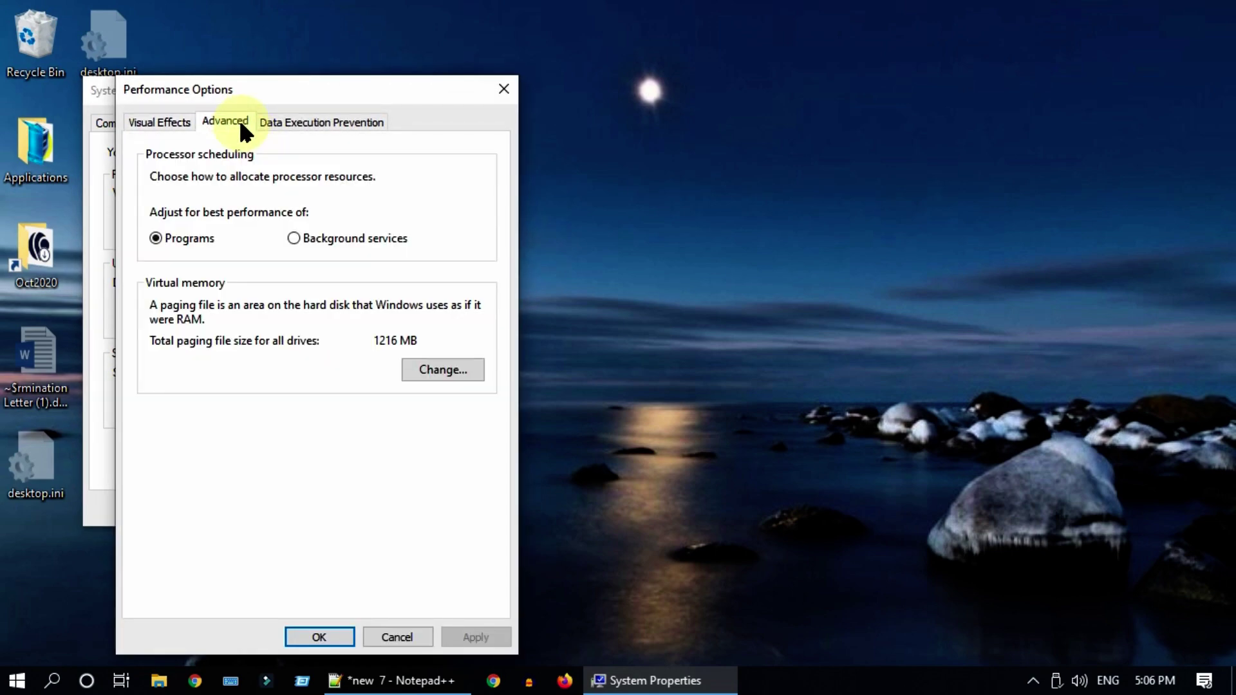
click(474, 377)
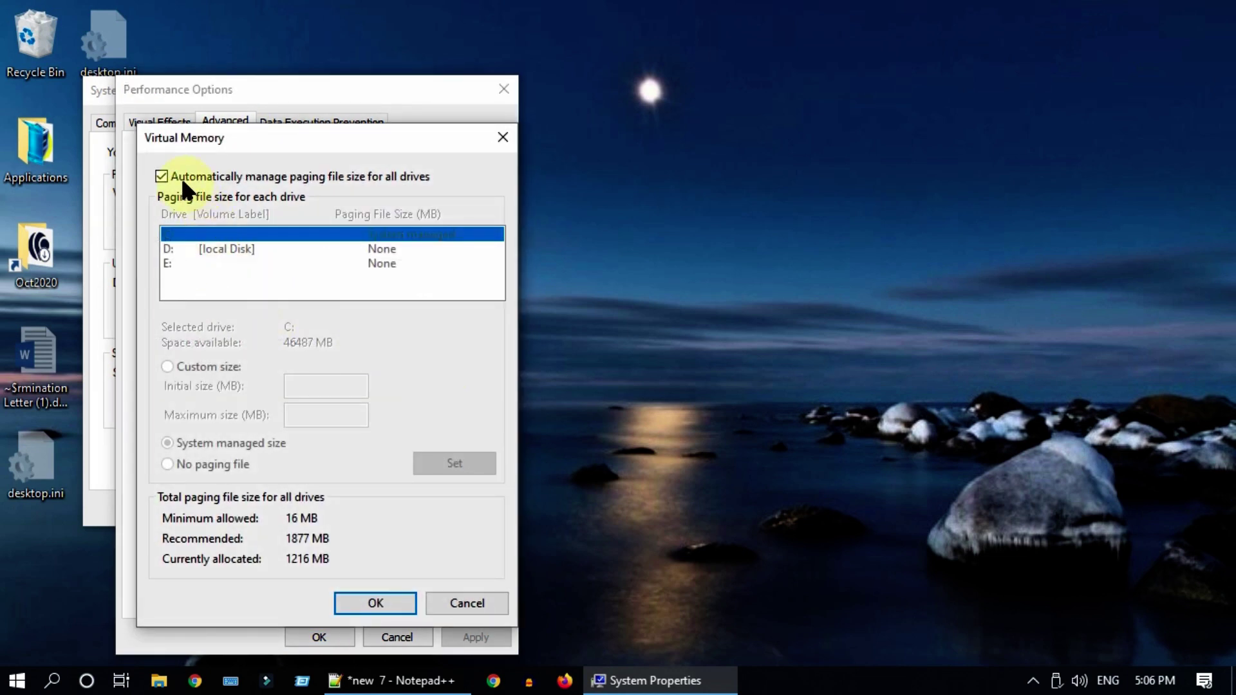
- Turn off automatic paging file management, set No paging file on C:, and confirm all dialogs
click(159, 177)
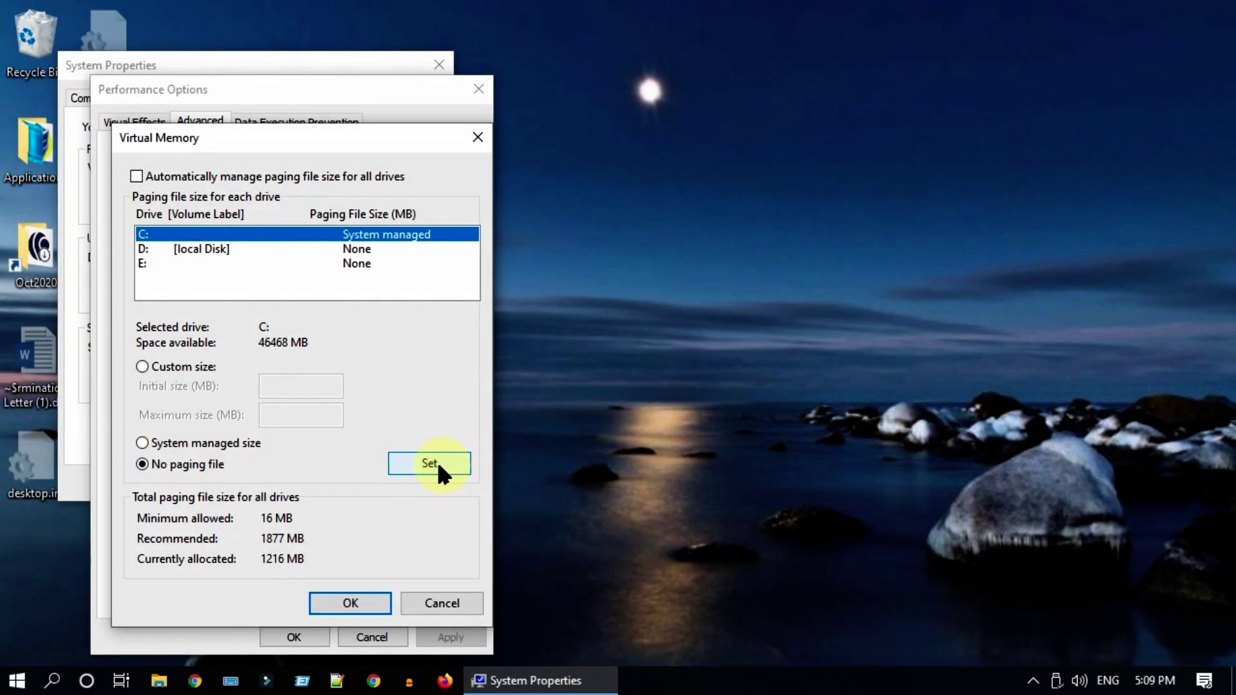
click(425, 461)
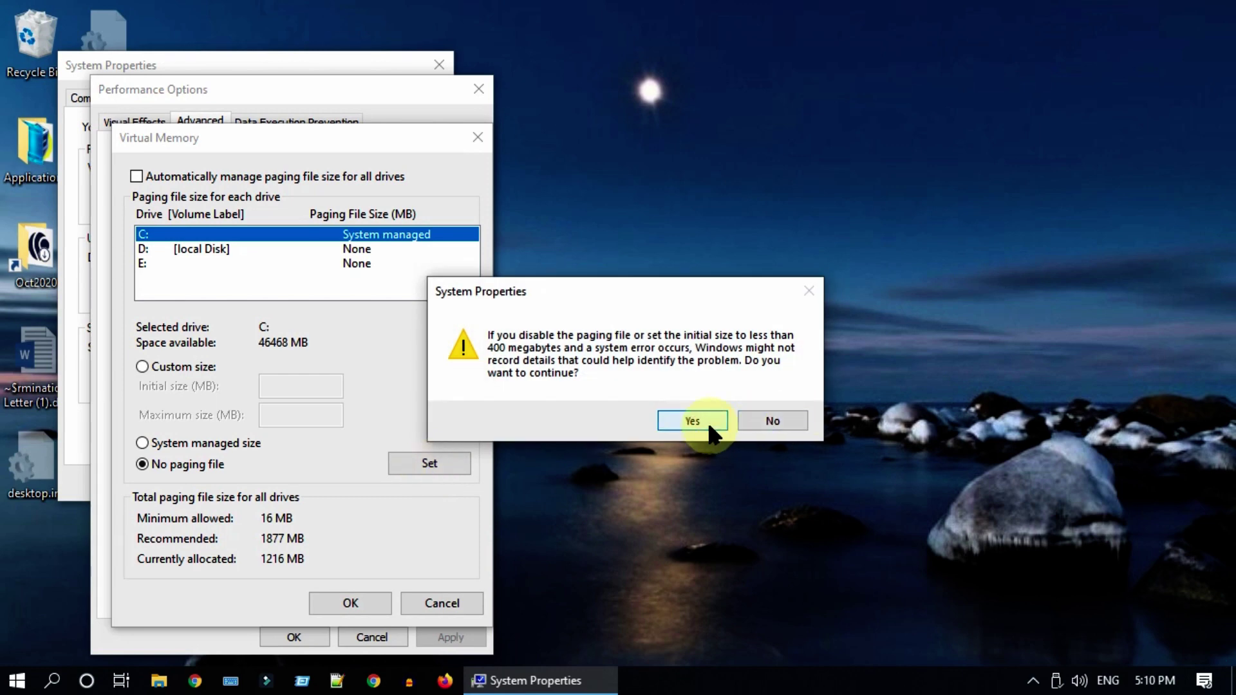
click(358, 603)
click(758, 411)
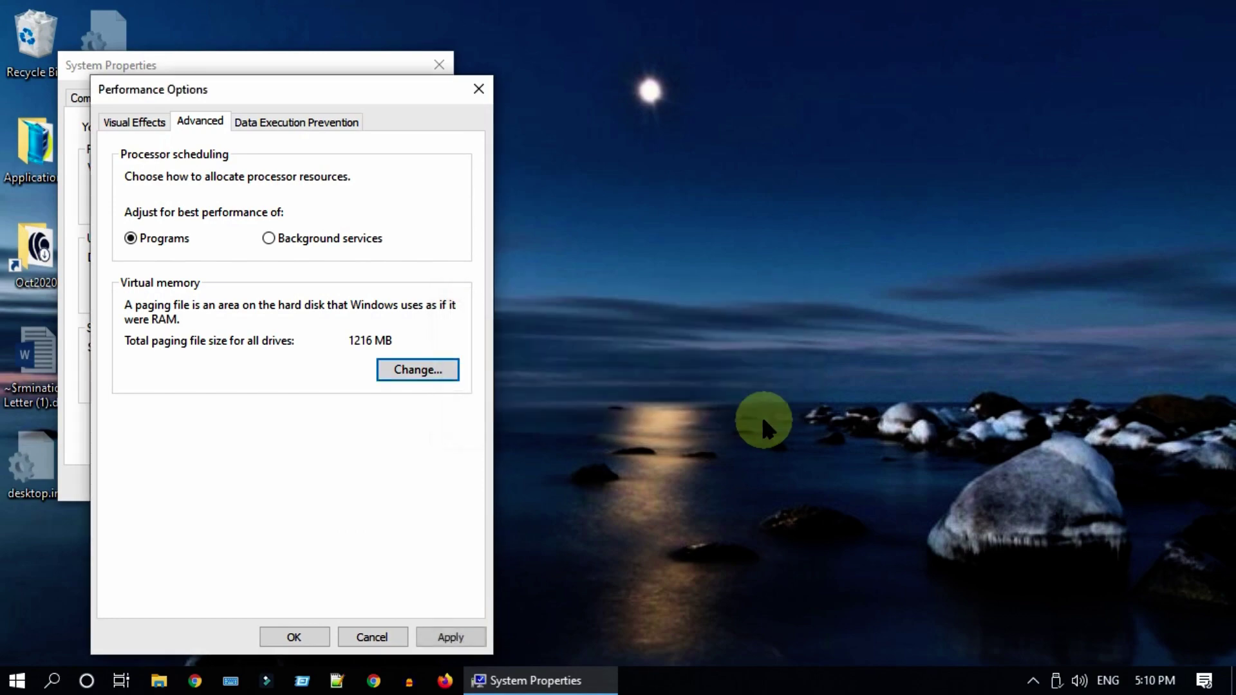
click(295, 639)
click(271, 483)
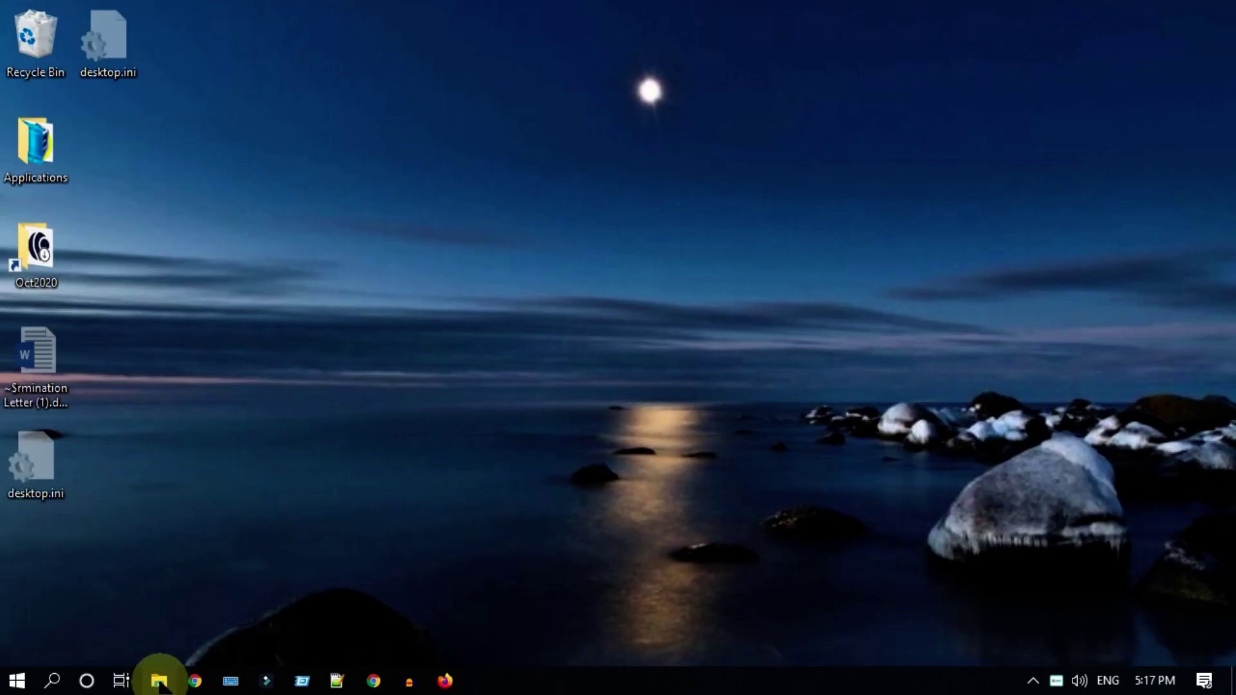
- Open Local Disk (C:), now 26 items with pagefile.sys gone
click(155, 678)
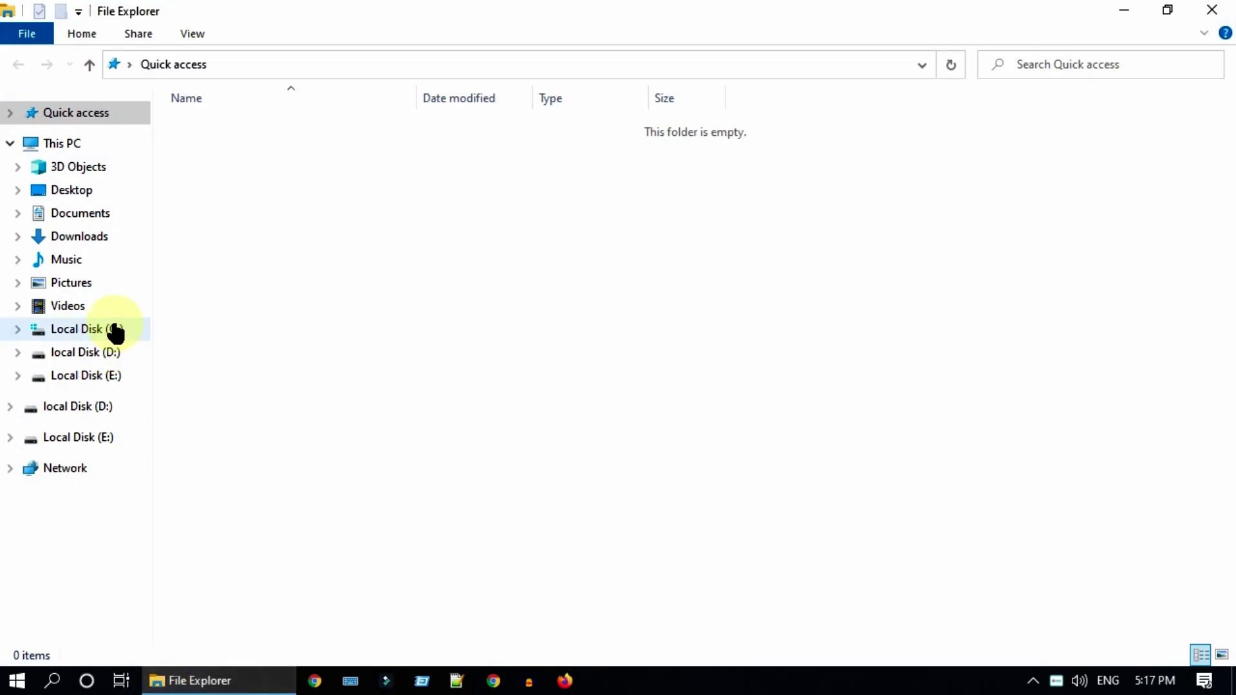
click(113, 329)
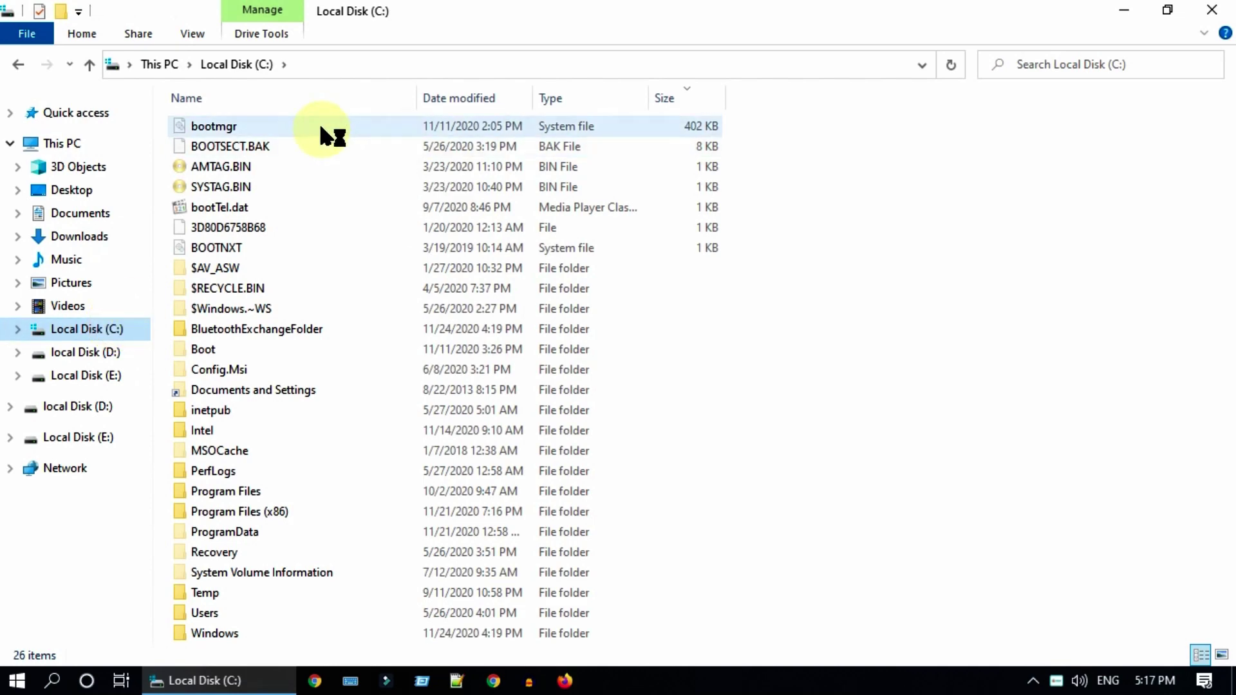